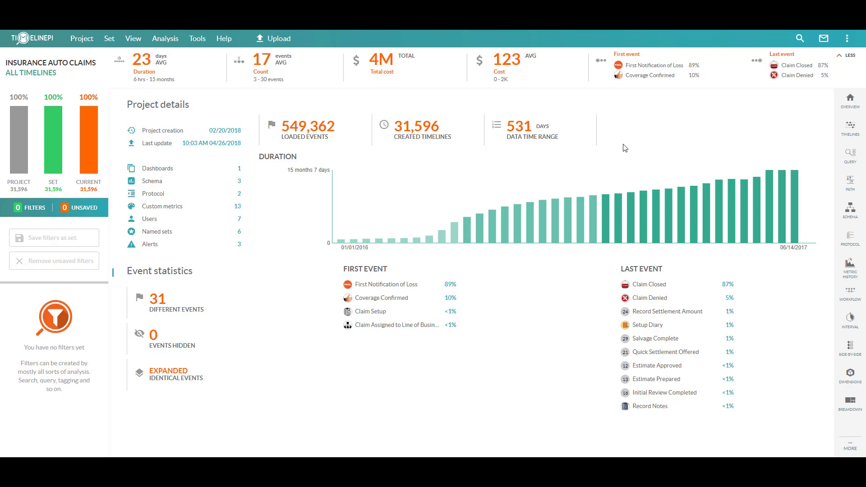
Display the claim timelines and start a query with Coverage Confirmed as its first pattern event
{"action": "left_click", "coordinate": [853, 127]}
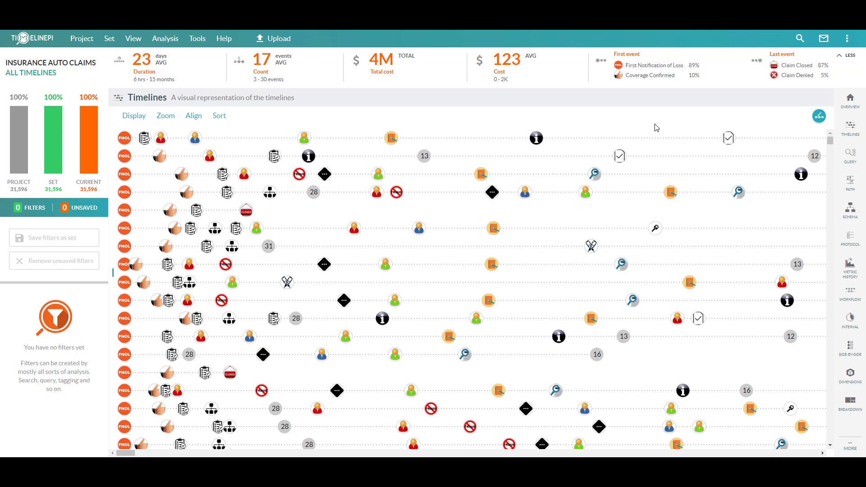
{"action": "left_click", "coordinate": [851, 158]}
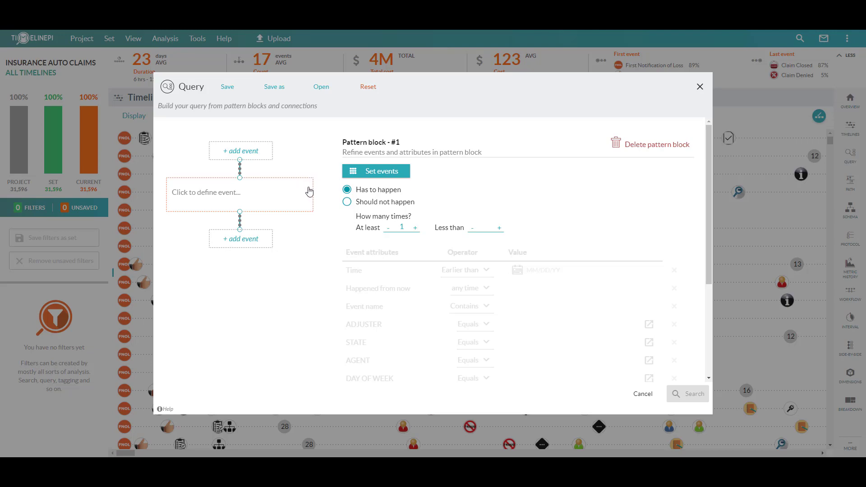
{"action": "left_click", "coordinate": [376, 171]}
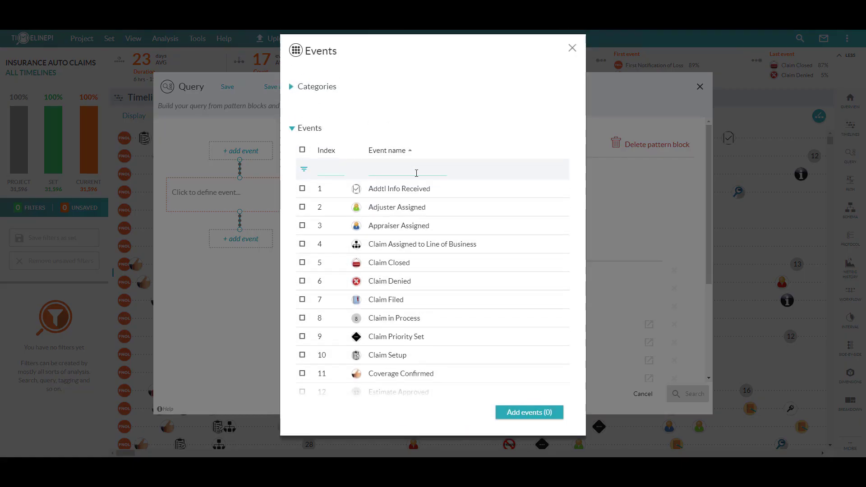
{"action": "scroll", "coordinate": [384, 270], "scroll_direction": "down", "scroll_amount": 1}
{"action": "left_click", "coordinate": [376, 329]}
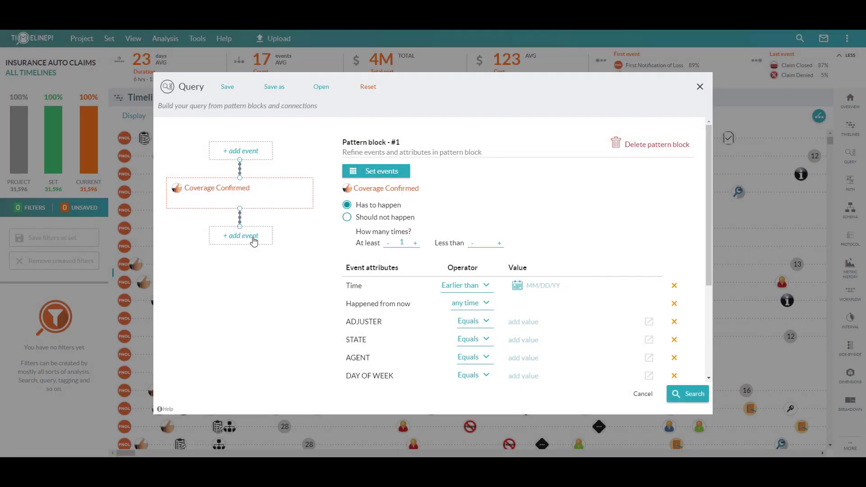
Add Rental Car Issued to the query as the event following Coverage Confirmed
{"action": "left_click", "coordinate": [254, 242]}
{"action": "scroll", "coordinate": [366, 274], "scroll_direction": "down", "scroll_amount": 3}
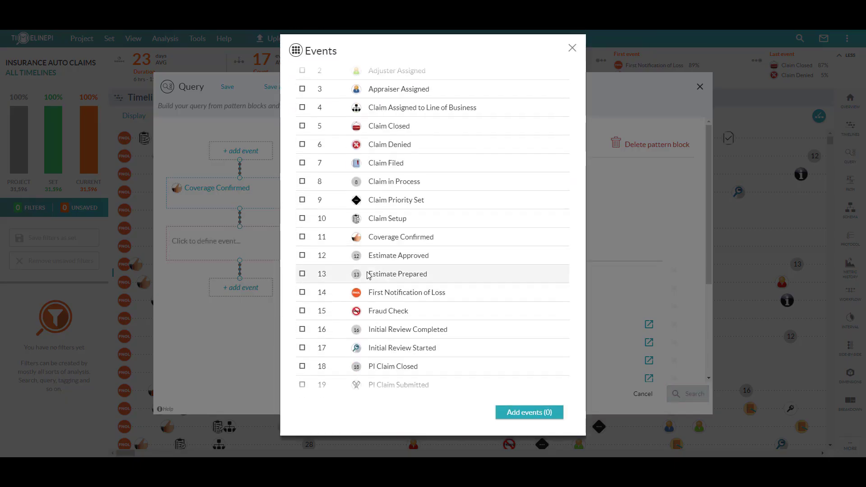
{"action": "scroll", "coordinate": [369, 275], "scroll_direction": "down", "scroll_amount": 5}
{"action": "left_click", "coordinate": [377, 315]}
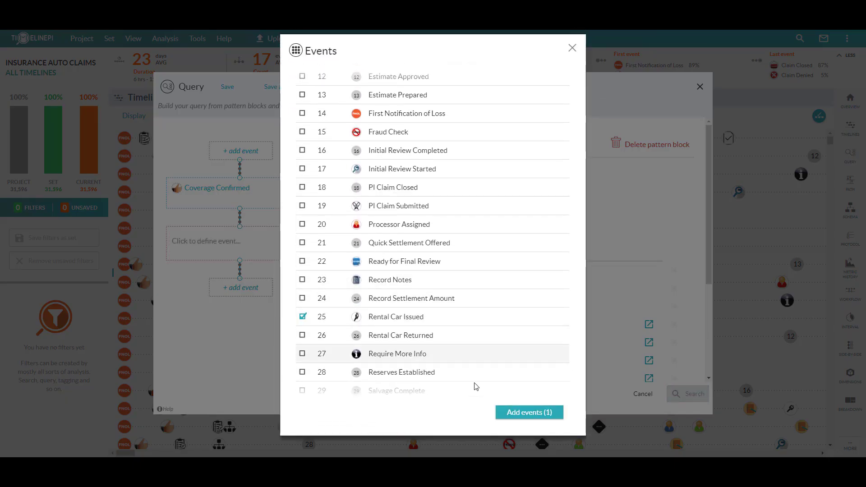
{"action": "left_click", "coordinate": [538, 414]}
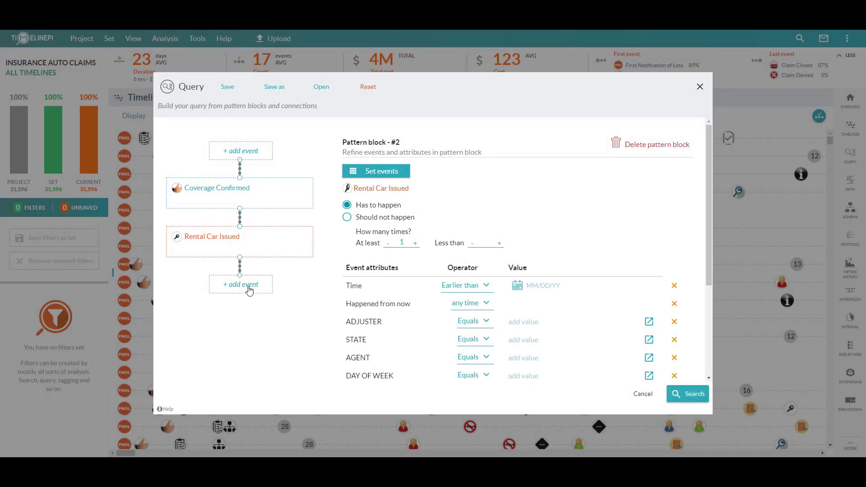
Add Claim Denied to the query as the event following Rental Car Issued
{"action": "left_click", "coordinate": [250, 291]}
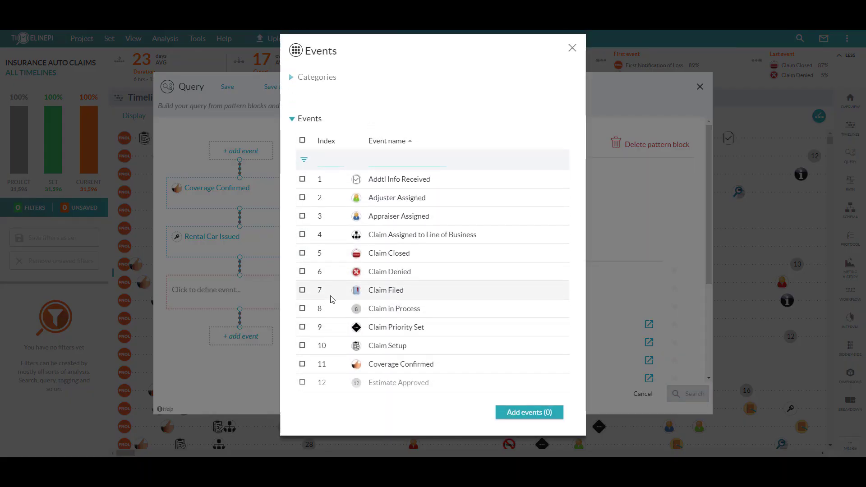
{"action": "scroll", "coordinate": [332, 299], "scroll_direction": "down", "scroll_amount": 1}
{"action": "left_click", "coordinate": [303, 236]}
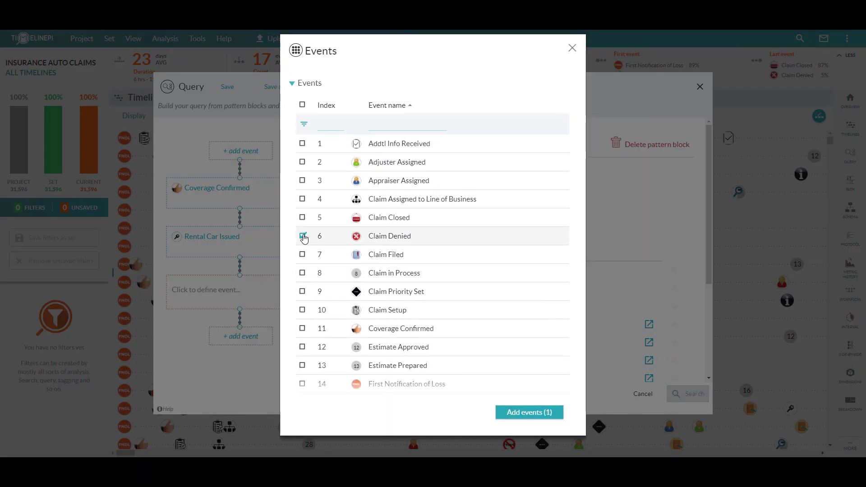
{"action": "left_click", "coordinate": [529, 414]}
Mark the Coverage Confirmed event as one that should not happen and run the query
{"action": "left_click", "coordinate": [267, 196]}
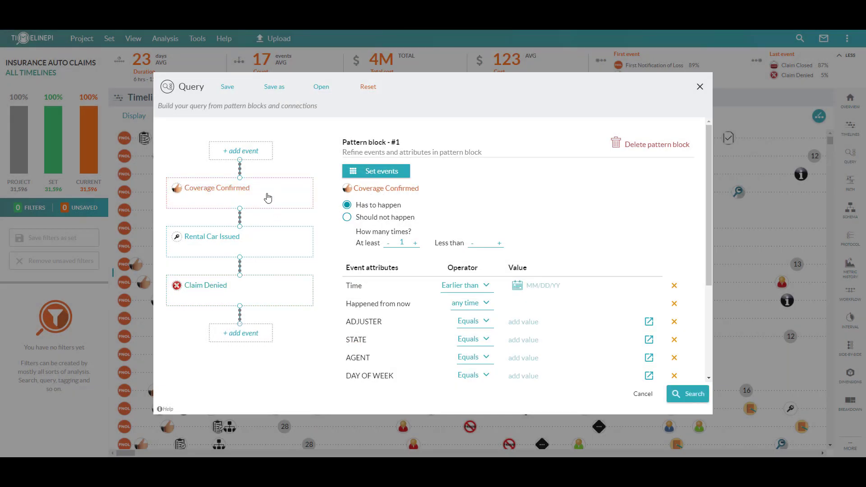
{"action": "left_click", "coordinate": [347, 218]}
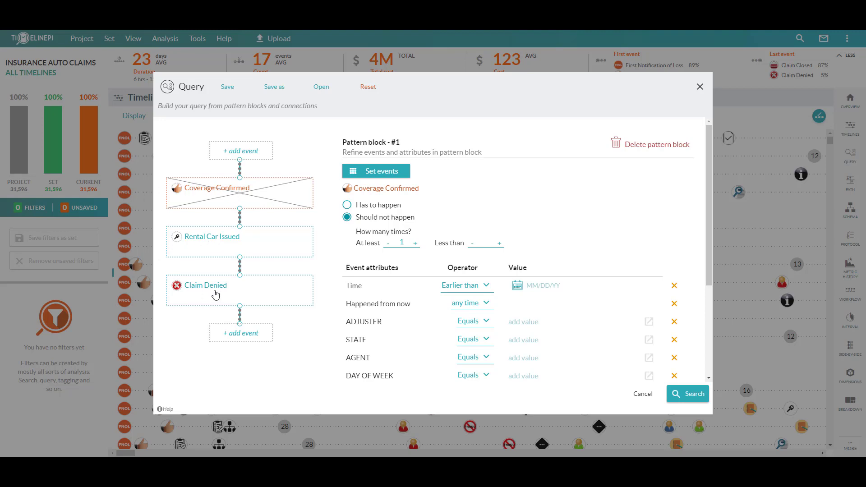
{"action": "left_click", "coordinate": [689, 401]}
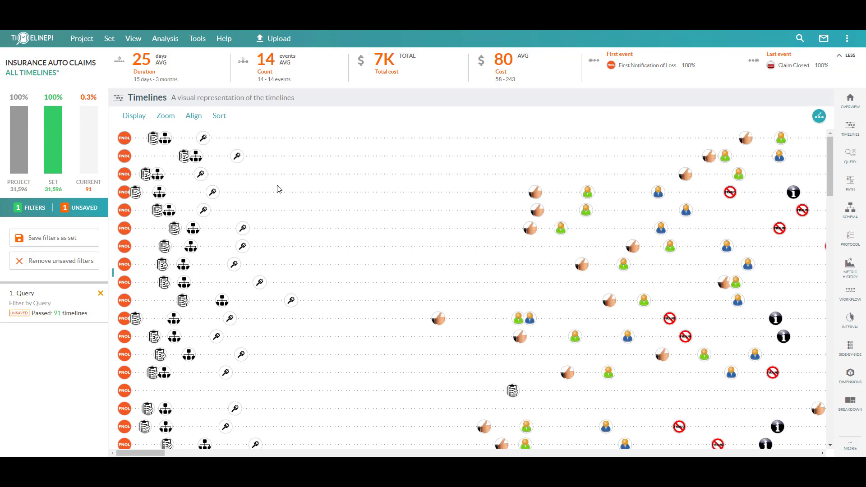
Reopen the query and add Rental Car Returned as the event following Claim Denied
{"action": "left_click", "coordinate": [852, 156]}
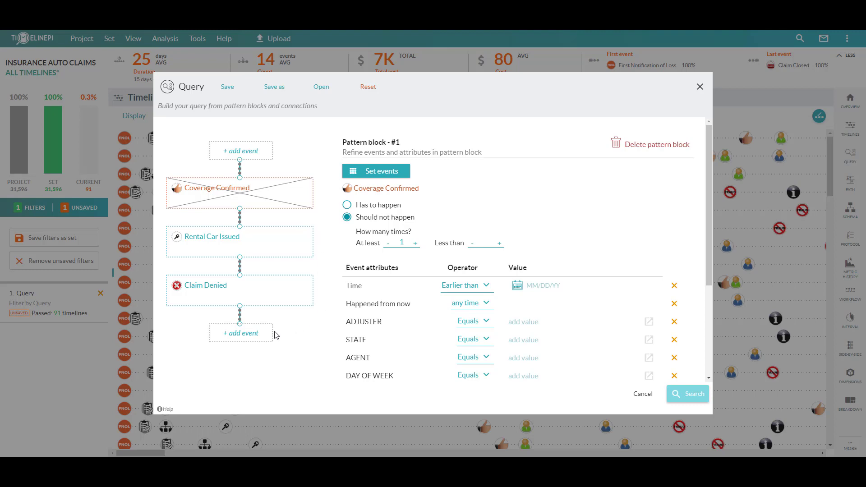
{"action": "left_click", "coordinate": [244, 333]}
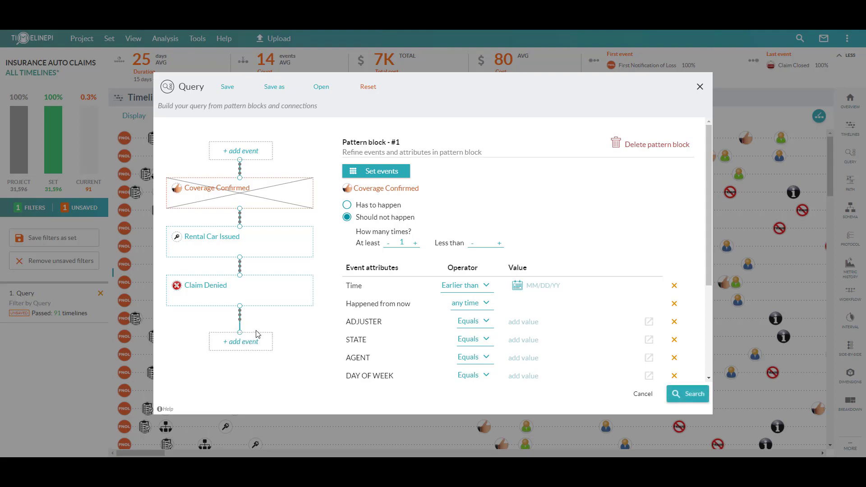
{"action": "scroll", "coordinate": [363, 299], "scroll_direction": "down", "scroll_amount": 5}
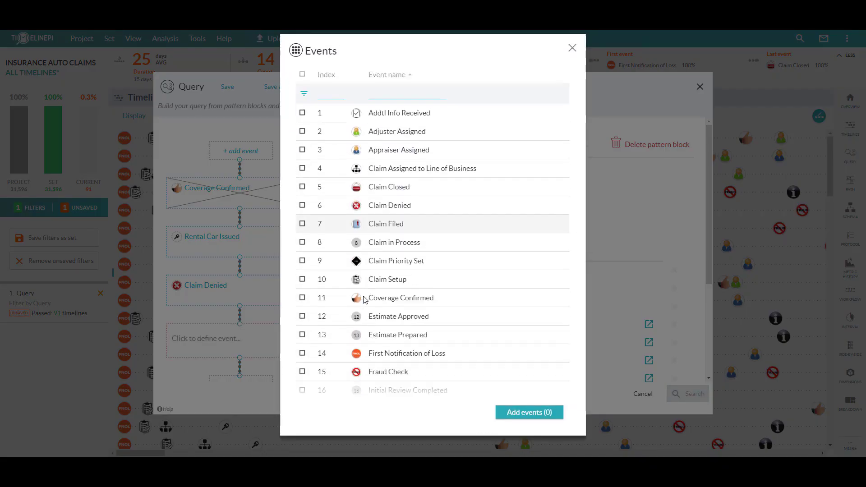
{"action": "scroll", "coordinate": [364, 299], "scroll_direction": "down", "scroll_amount": 3}
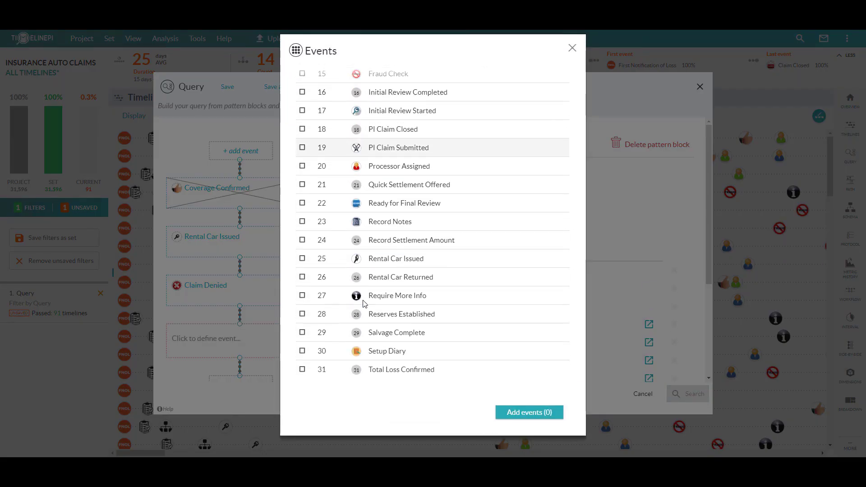
{"action": "left_click", "coordinate": [359, 277]}
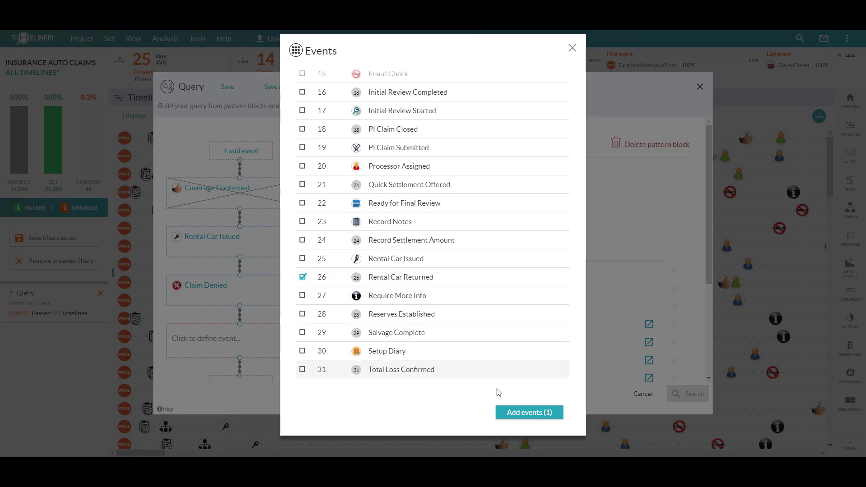
{"action": "left_click", "coordinate": [525, 413]}
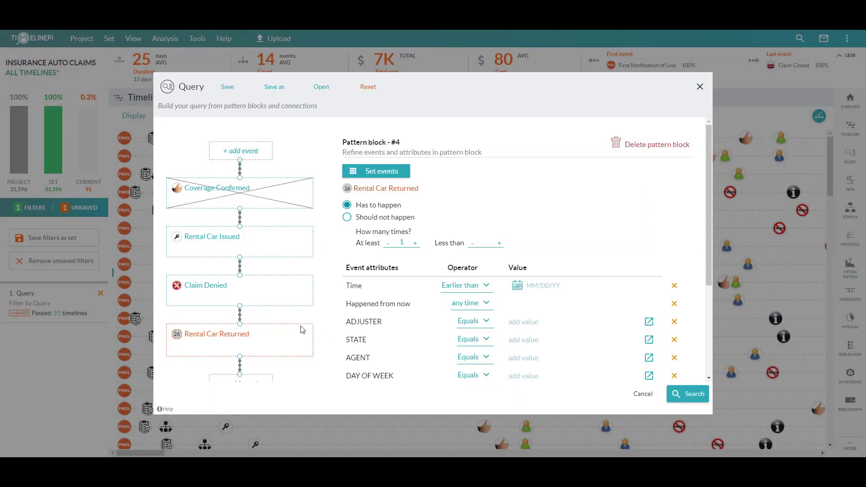
Require at least 4 days between Claim Denied and Rental Car Returned, and run the query
{"action": "left_click", "coordinate": [241, 315]}
{"action": "left_click", "coordinate": [425, 207]}
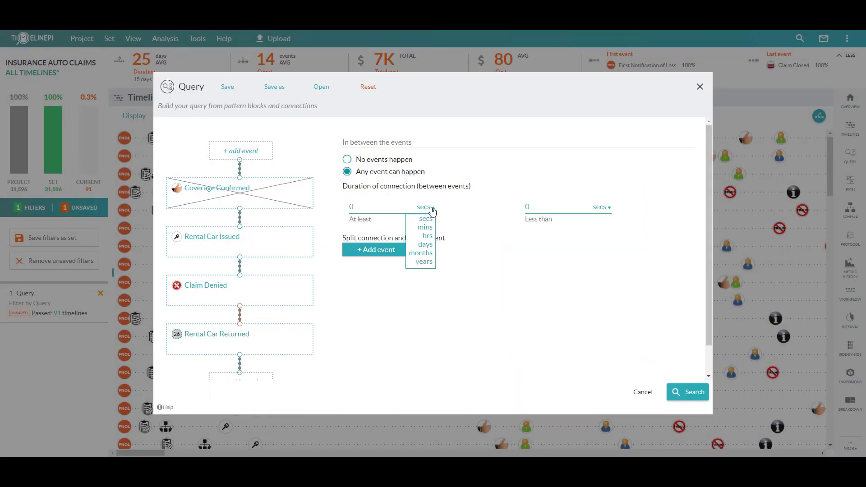
{"action": "left_click", "coordinate": [426, 246]}
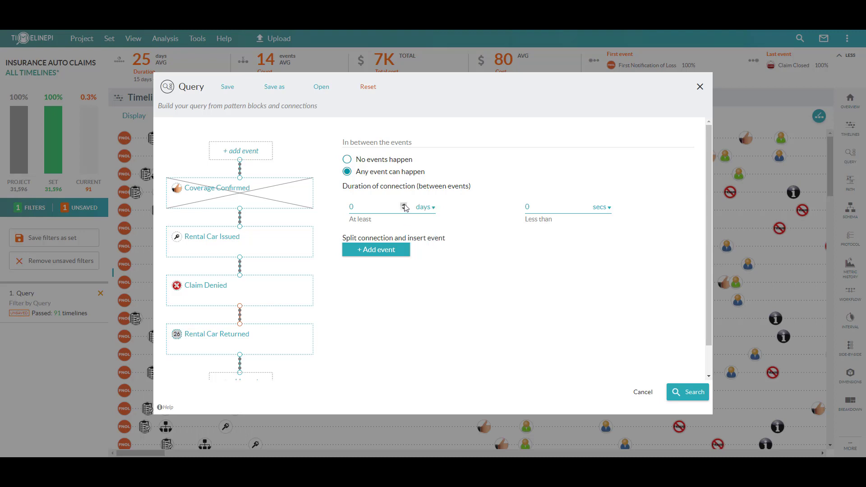
{"action": "left_click", "coordinate": [404, 204]}
{"action": "left_click", "coordinate": [404, 204]}
{"action": "left_click", "coordinate": [404, 205]}
{"action": "left_click", "coordinate": [404, 204]}
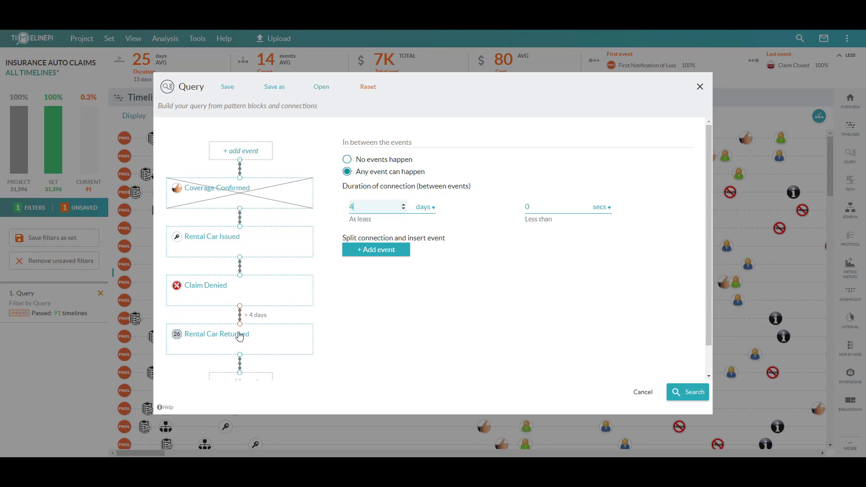
{"action": "left_click", "coordinate": [279, 248]}
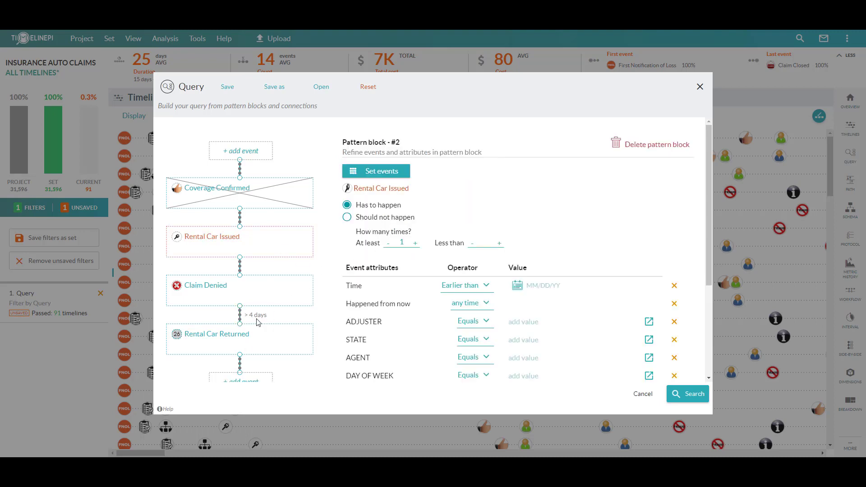
{"action": "left_click", "coordinate": [688, 393]}
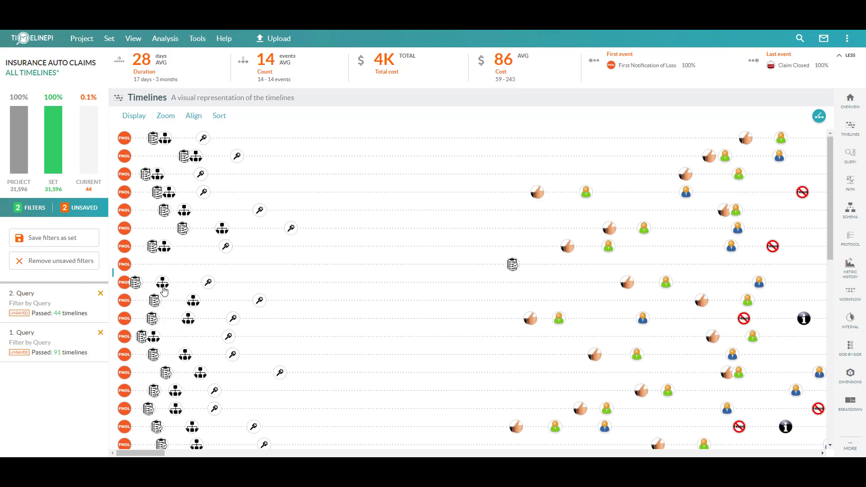
Remove both unsaved query filters from the timelines
{"action": "left_click", "coordinate": [99, 335]}
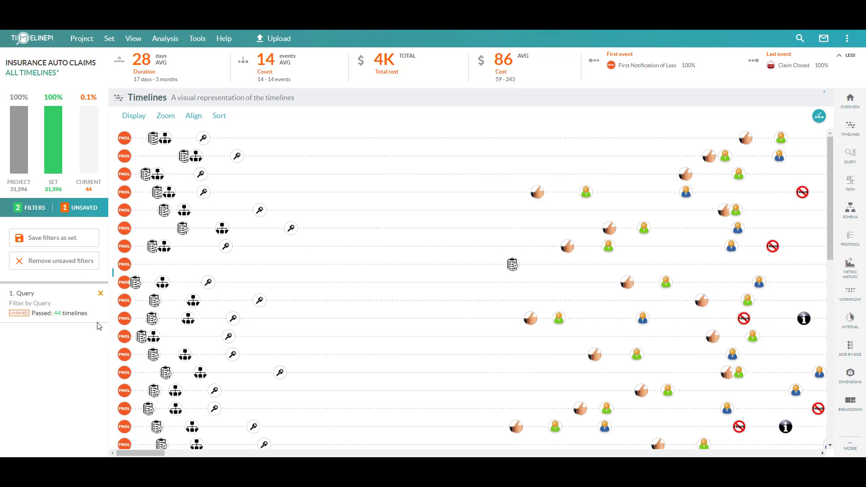
{"action": "left_click", "coordinate": [100, 294]}
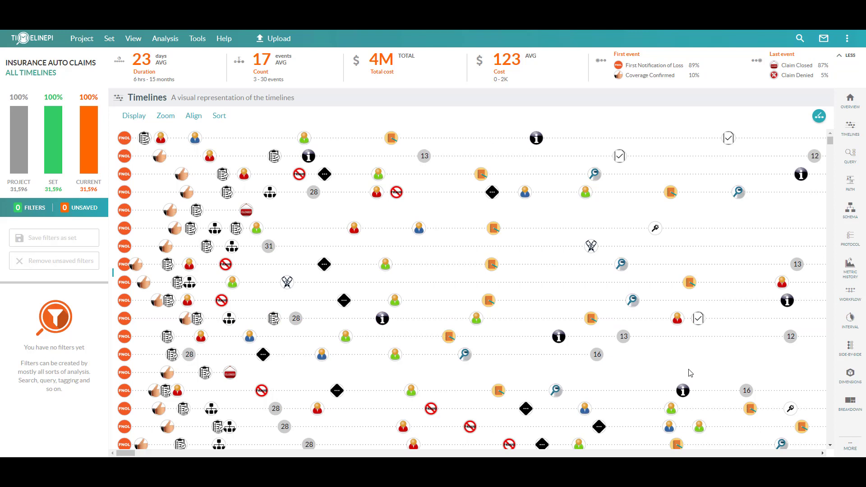
Open the Salvage Protocol and examine its list of protocol violations, then close the list
{"action": "mouse_move", "coordinate": [835, 257]}
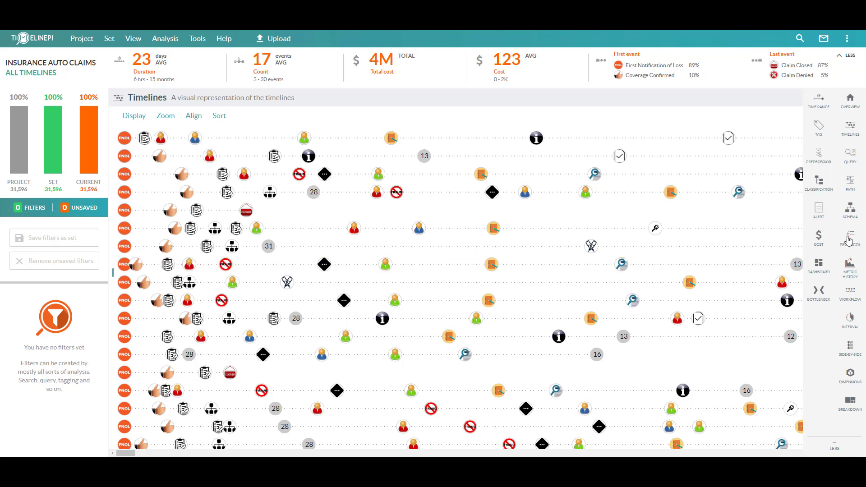
{"action": "left_click", "coordinate": [848, 241]}
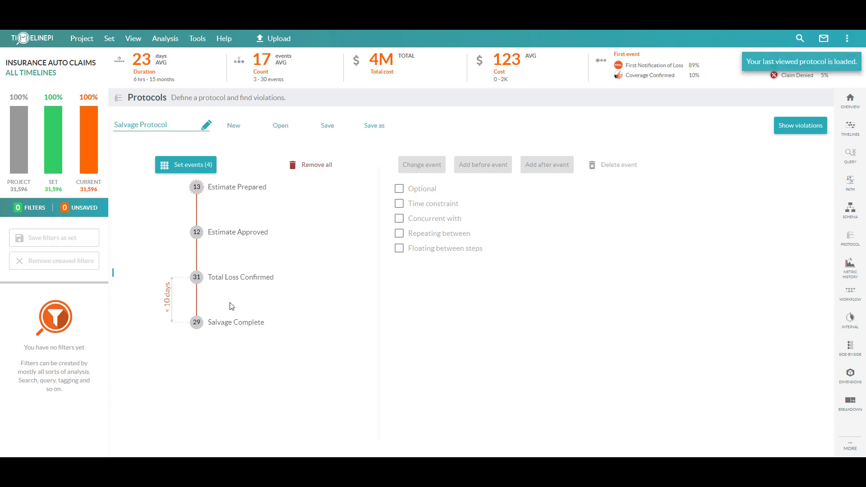
{"action": "left_click", "coordinate": [796, 128]}
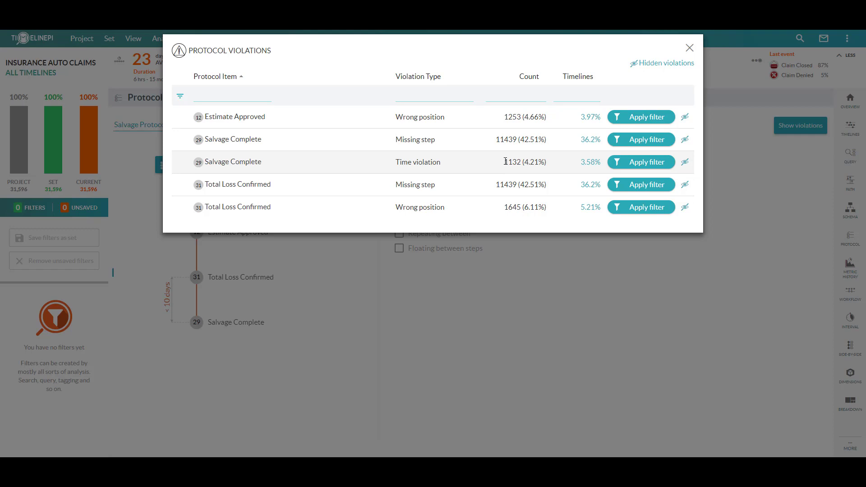
{"action": "left_click", "coordinate": [689, 48]}
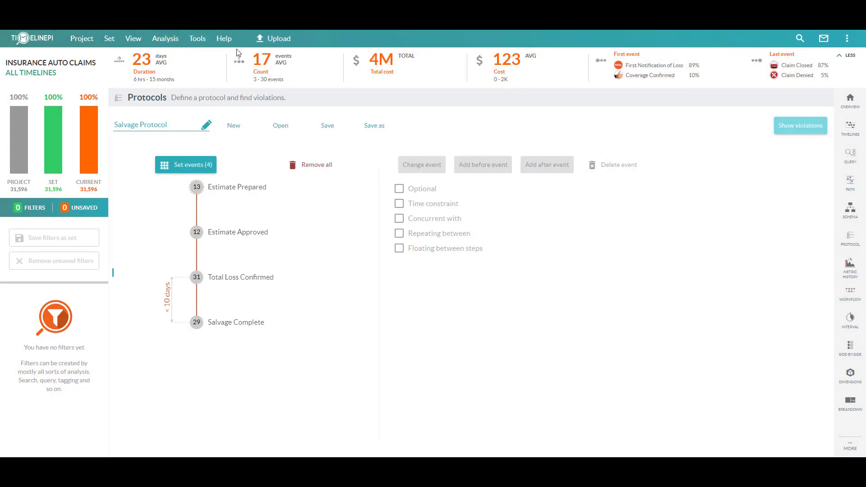
Open an existing alert for editing and examine its source set, included attributes and notification settings
{"action": "left_click", "coordinate": [196, 39]}
{"action": "left_click", "coordinate": [211, 106]}
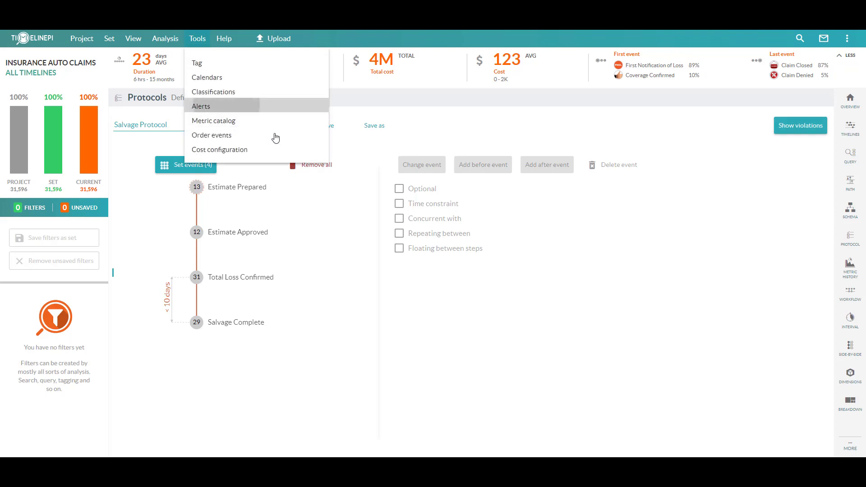
{"action": "left_click", "coordinate": [546, 240]}
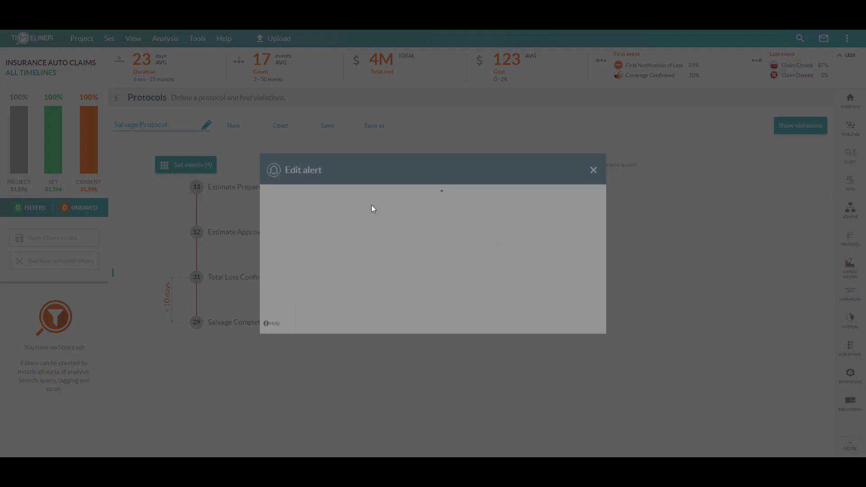
{"action": "scroll", "coordinate": [356, 234], "scroll_direction": "down", "scroll_amount": 2}
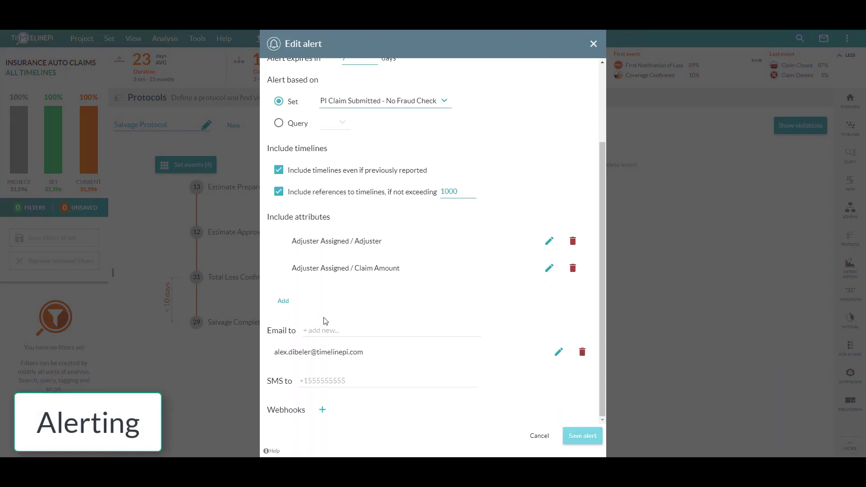